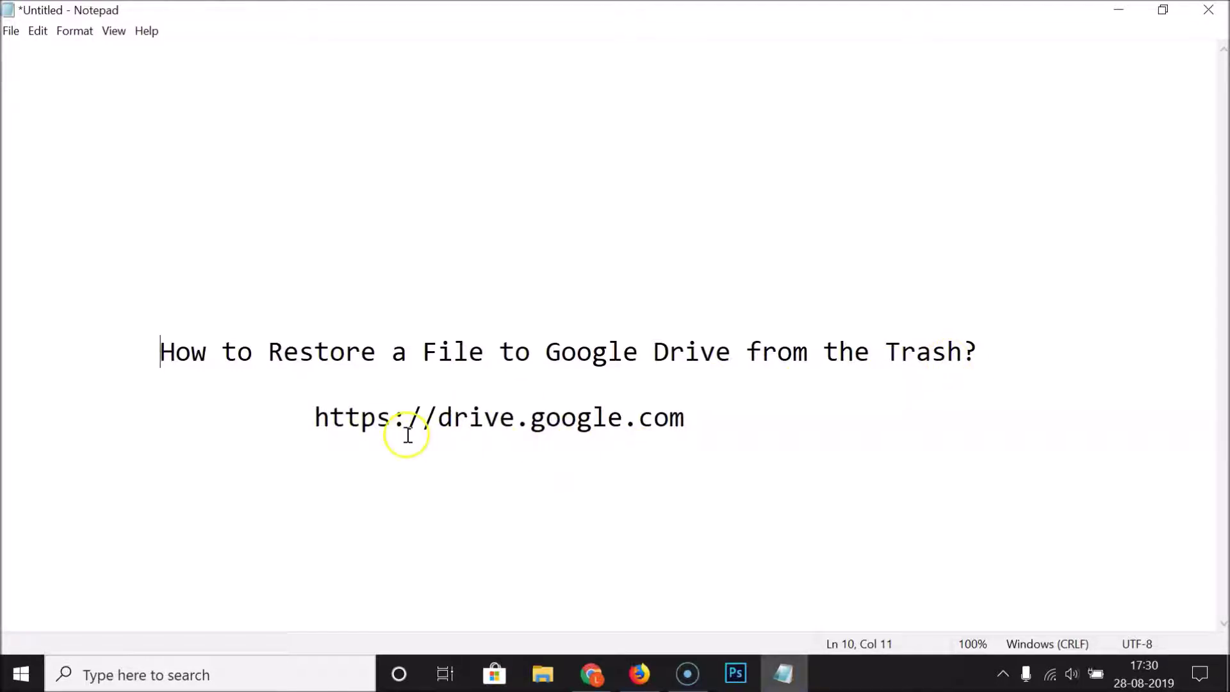
{"action": "left_click_drag", "start_coordinate": [314, 417], "coordinate": [707, 417]}
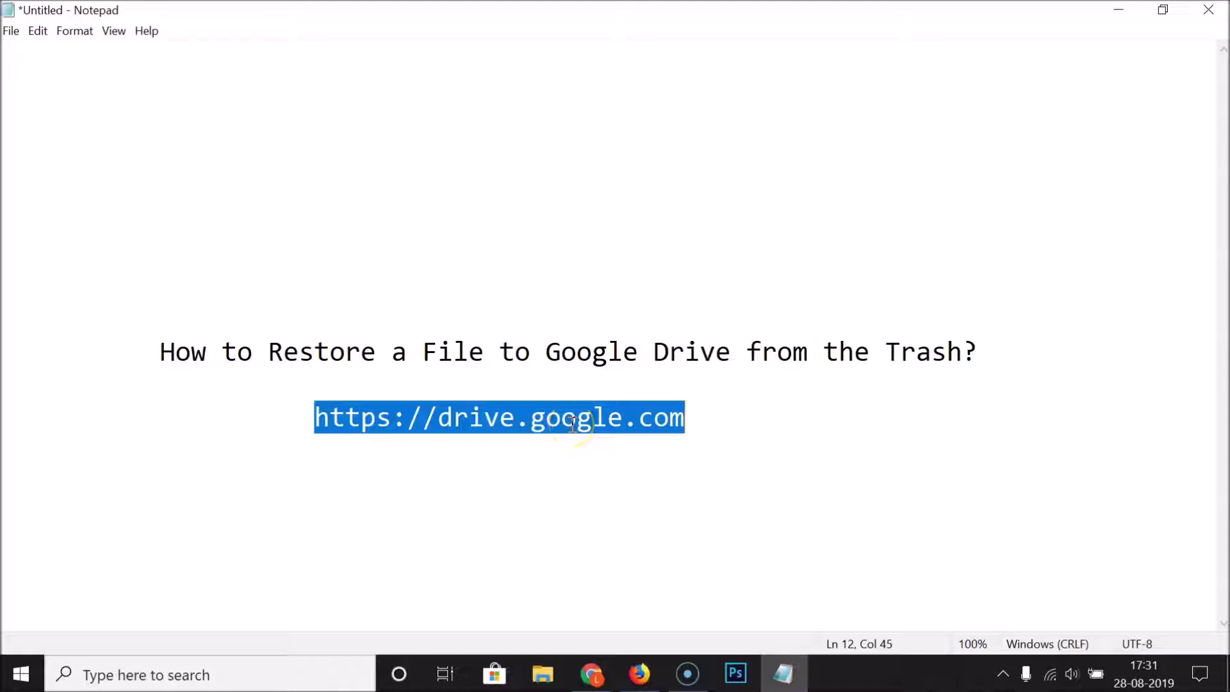
{"action": "right_click", "coordinate": [544, 415]}
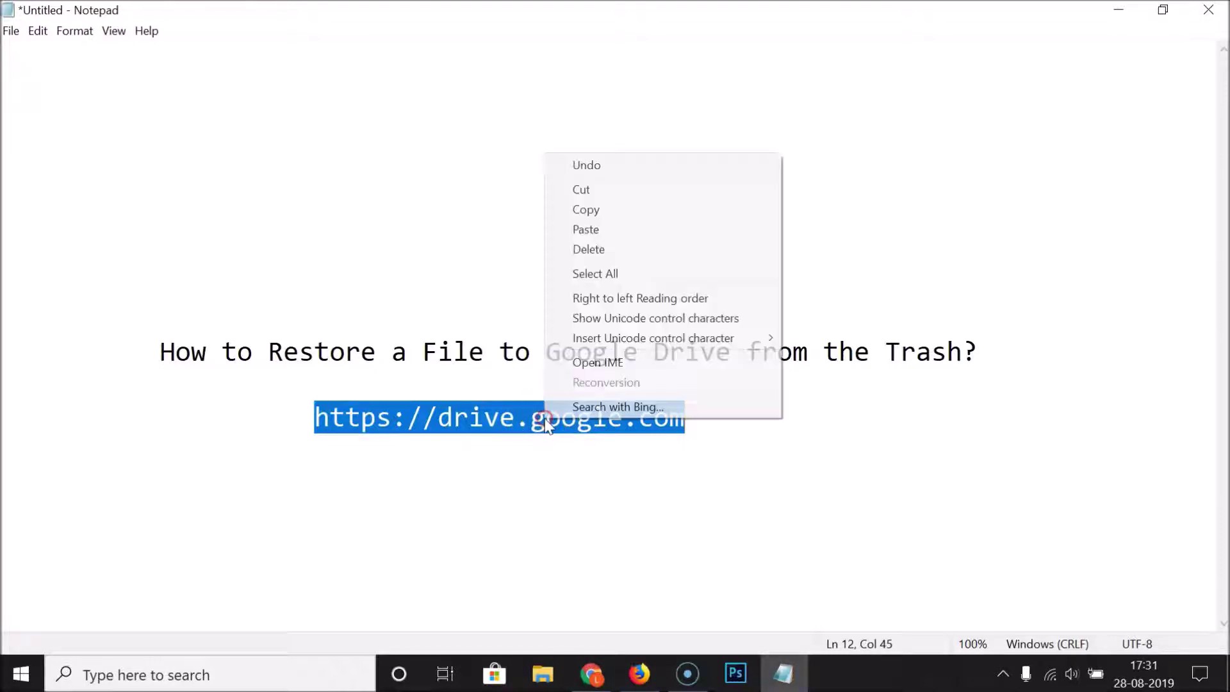
{"action": "left_click", "coordinate": [585, 209]}
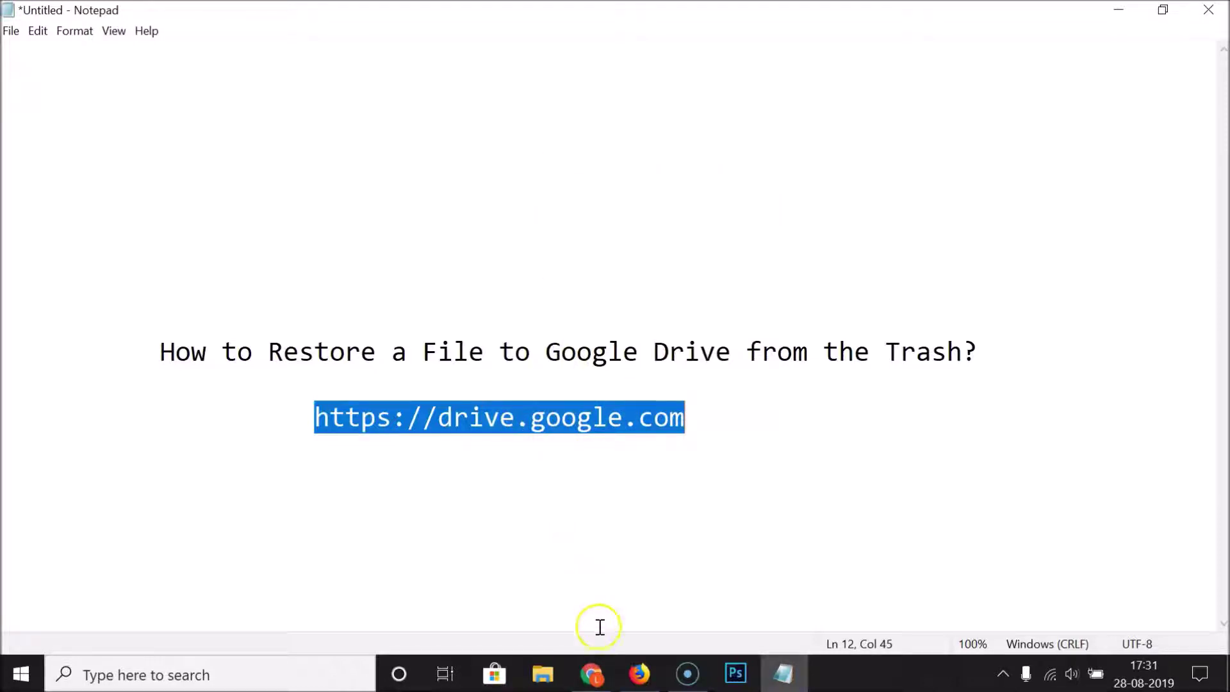
{"action": "left_click", "coordinate": [597, 674]}
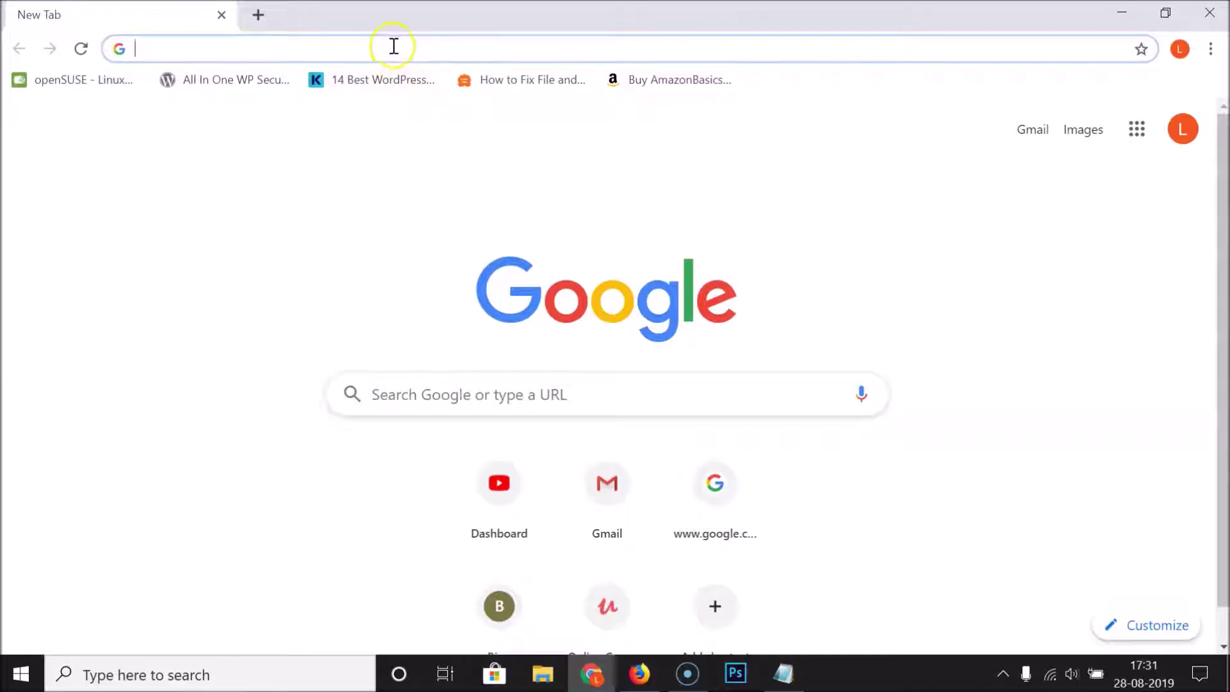
- Paste drive.google.com into Chrome's address bar and load the empty My Drive page
{"action": "right_click", "coordinate": [371, 46]}
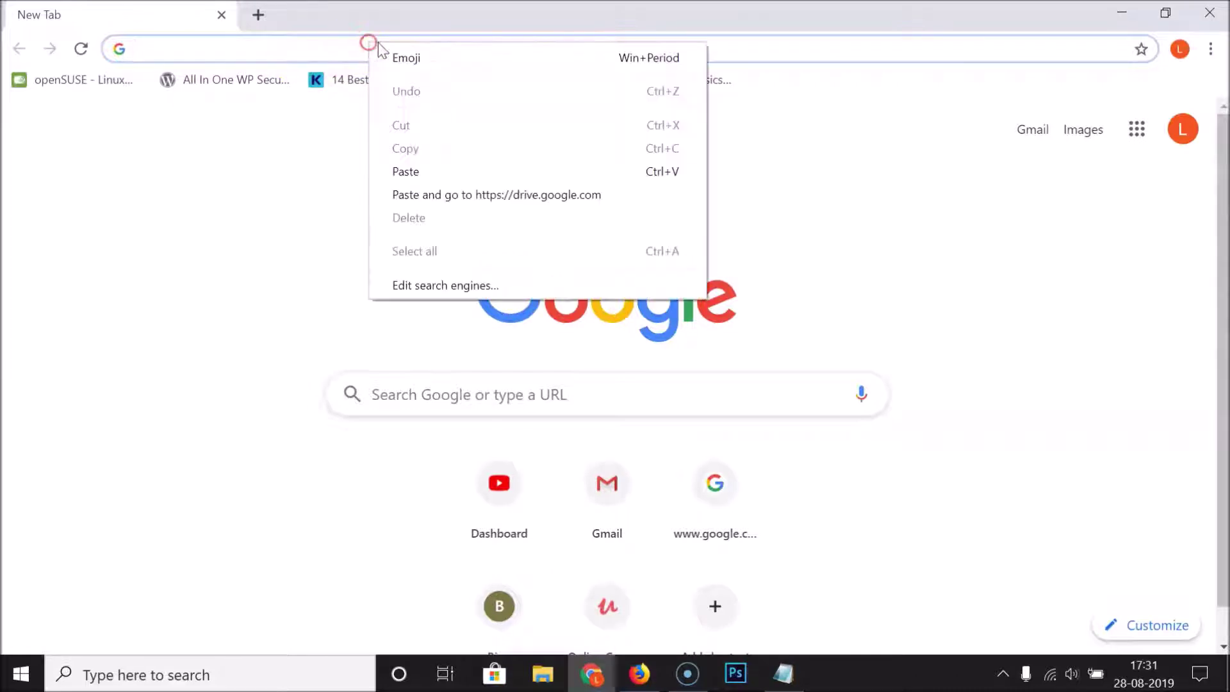
{"action": "left_click", "coordinate": [441, 171]}
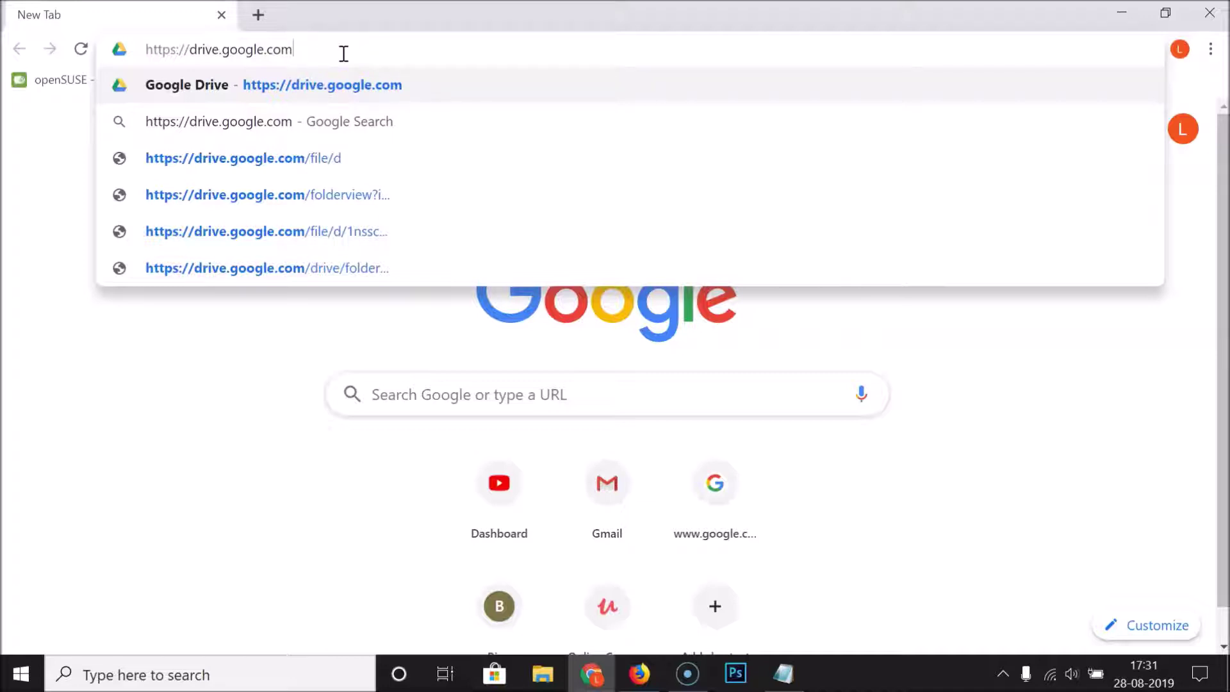
{"action": "key", "text": "Return"}
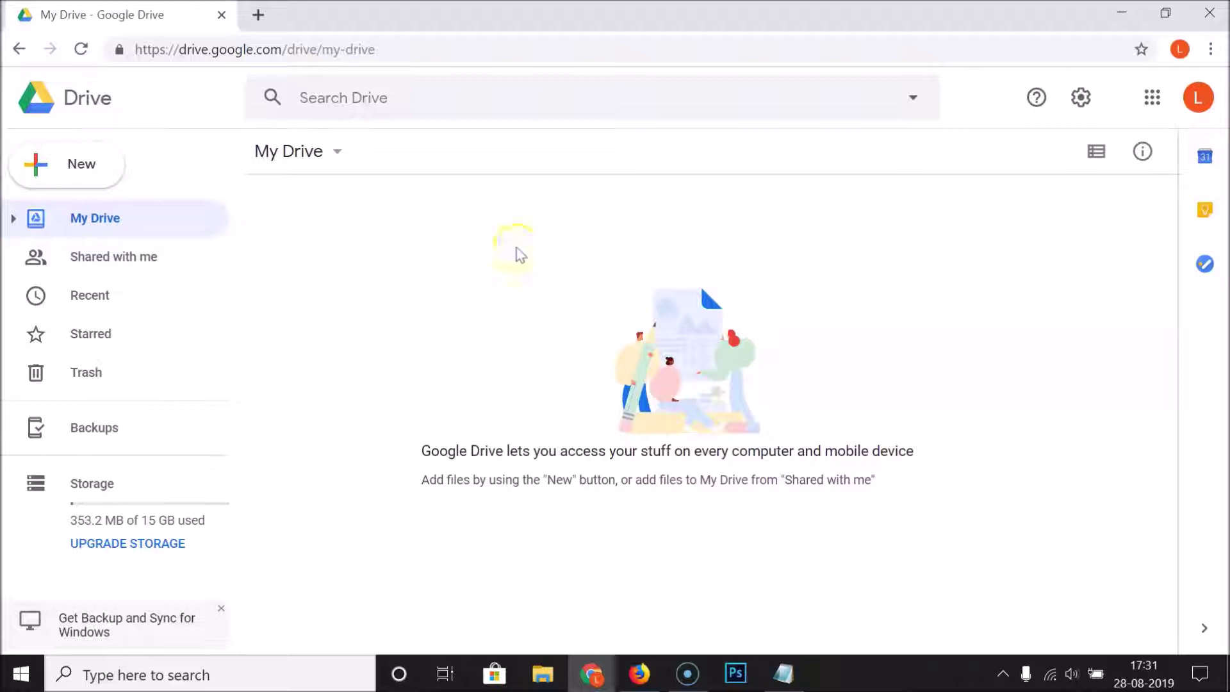
- Go to the Trash and select the deleted test file.txt
{"action": "left_click", "coordinate": [85, 371]}
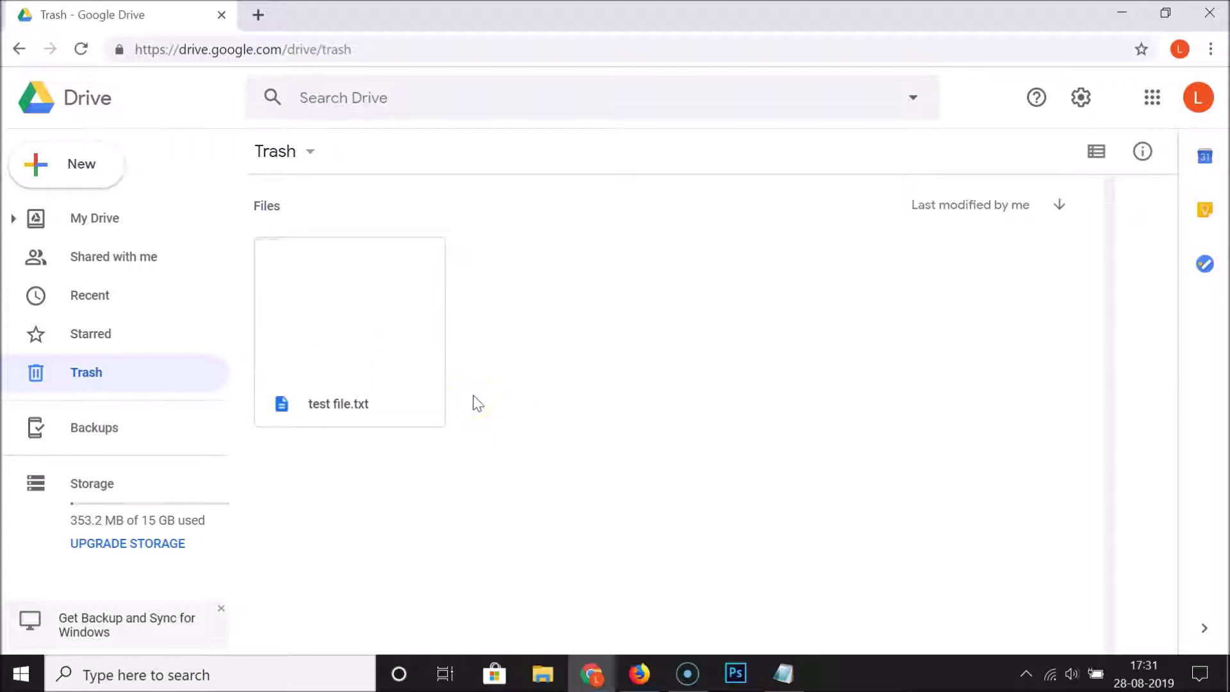
{"action": "left_click", "coordinate": [379, 337]}
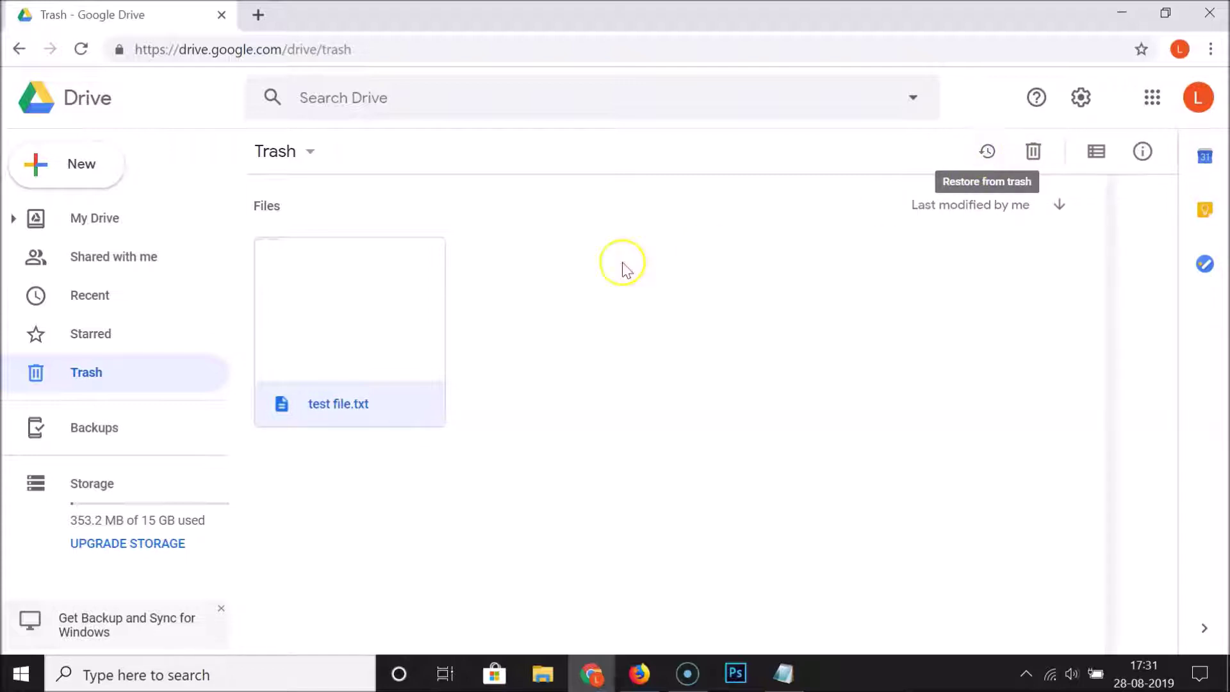
- Restore test file.txt from its right-click menu, leaving the Trash empty
{"action": "right_click", "coordinate": [345, 295]}
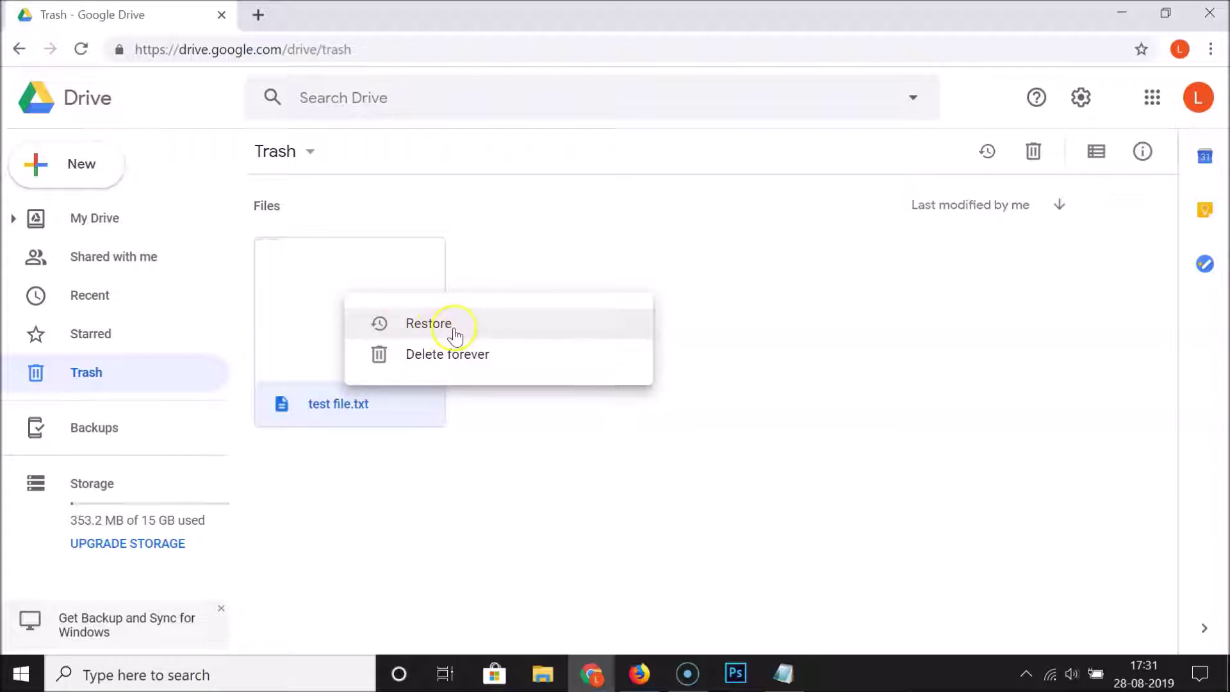
{"action": "left_click", "coordinate": [454, 327]}
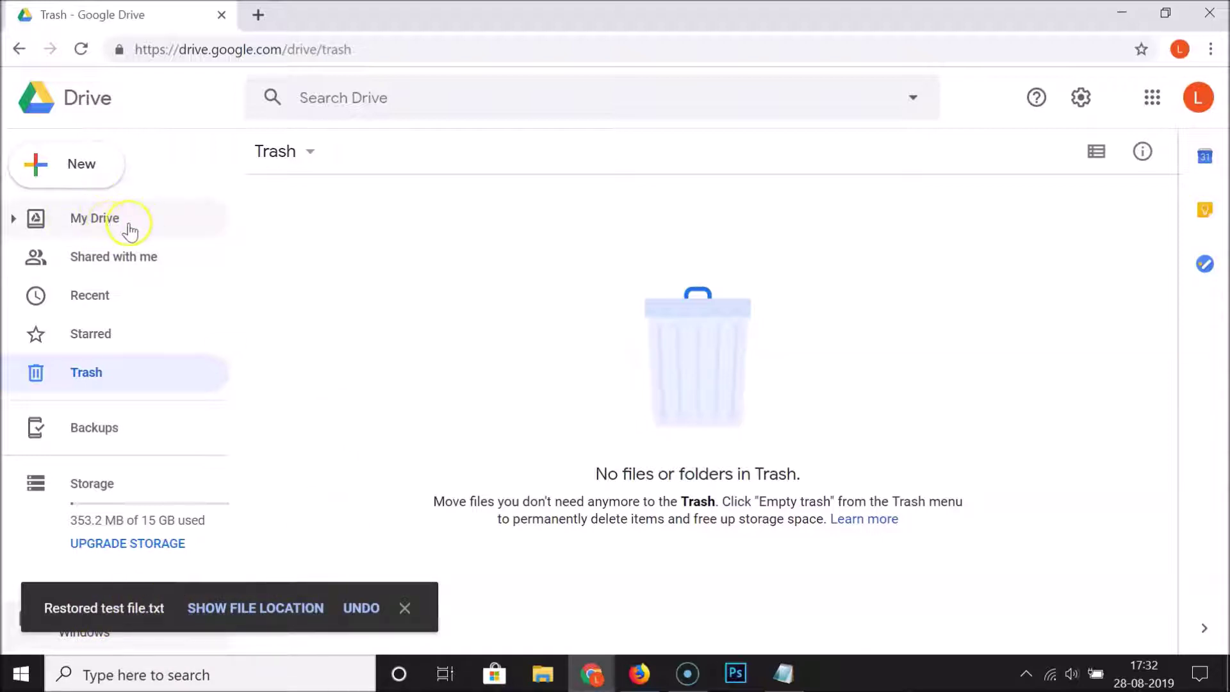
- Check that test file.txt is back in My Drive, then return to Notepad
{"action": "left_click", "coordinate": [96, 221]}
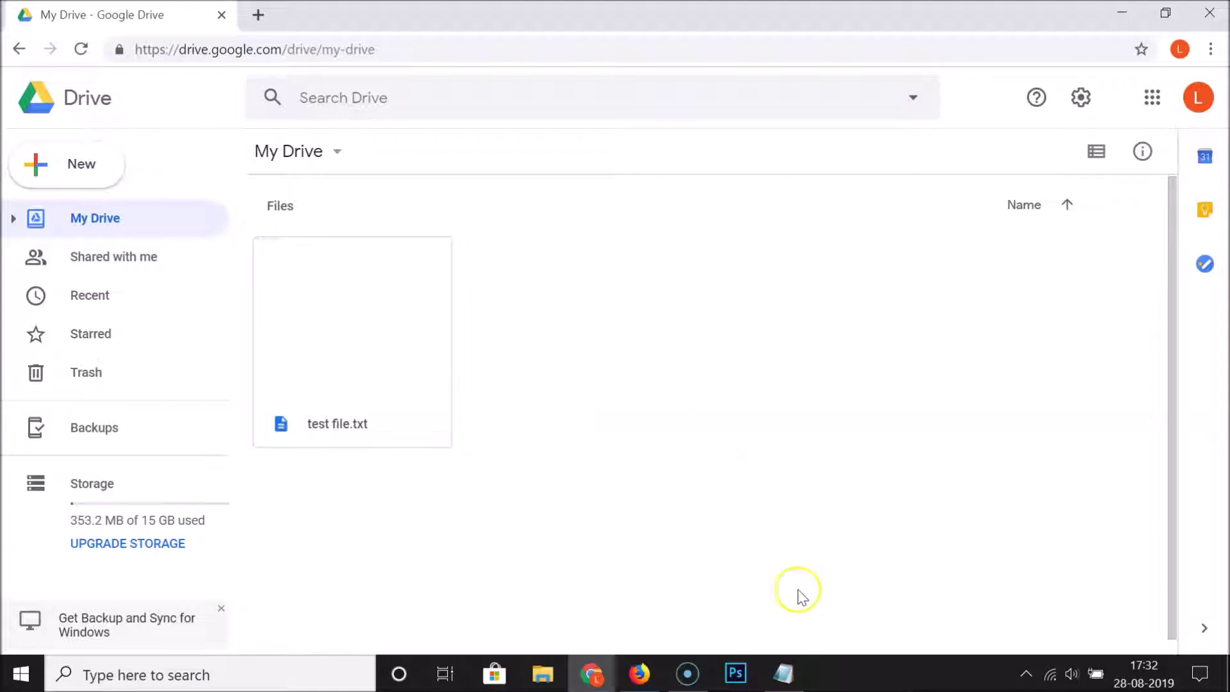
{"action": "left_click", "coordinate": [783, 674]}
{"action": "left_click", "coordinate": [284, 390]}
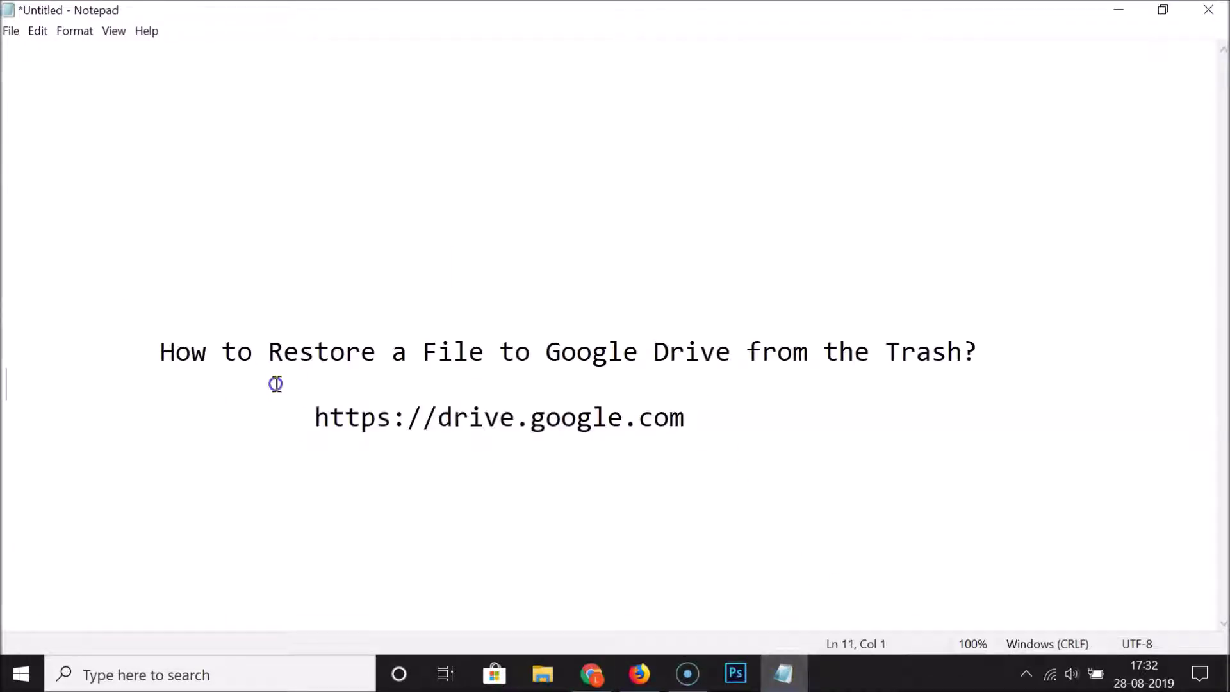